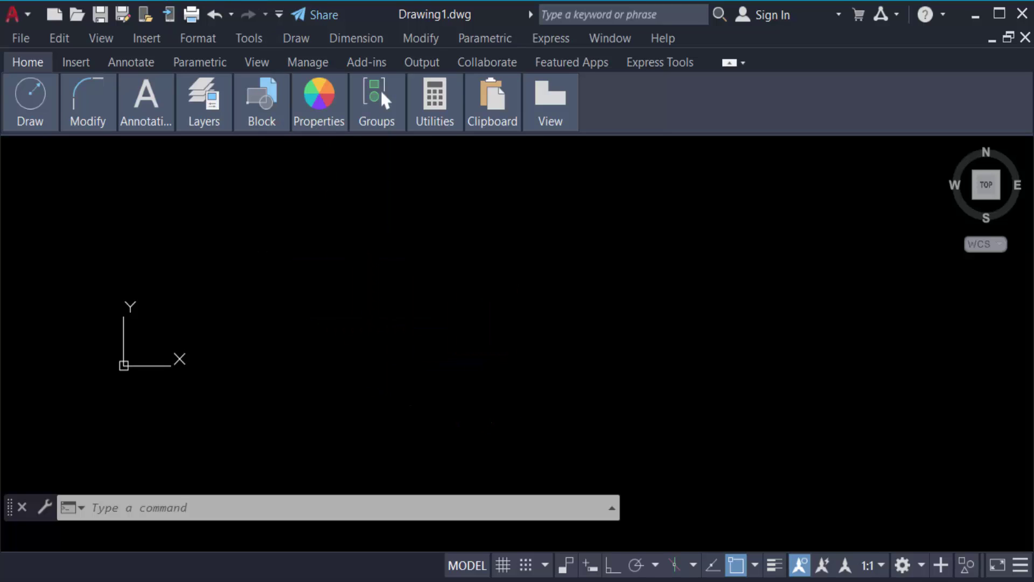
Cancel any pending command and start the LINE command with the L alias
key("Escape")
key("Escape")
key("Escape")
type("l")
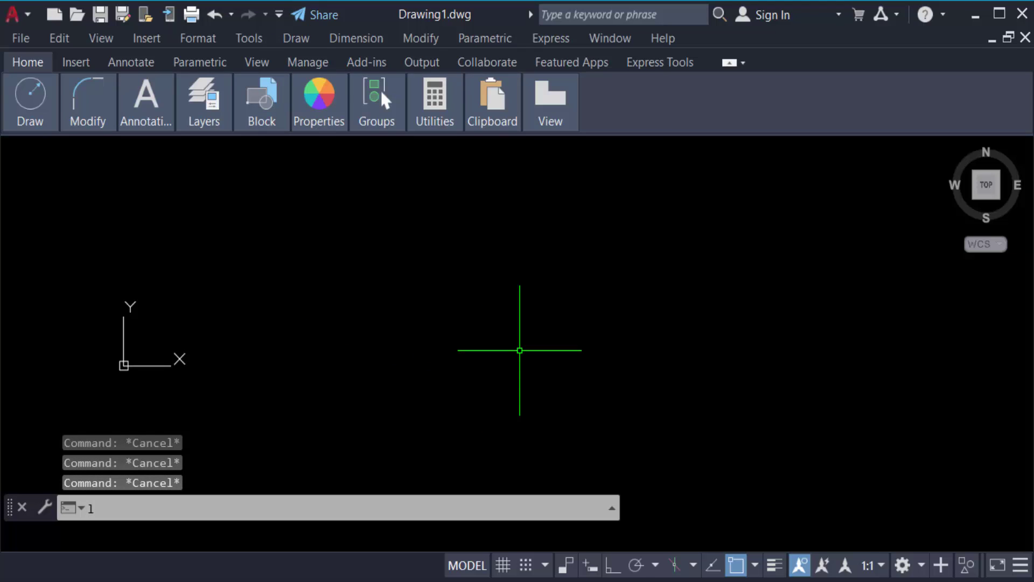
key("Return")
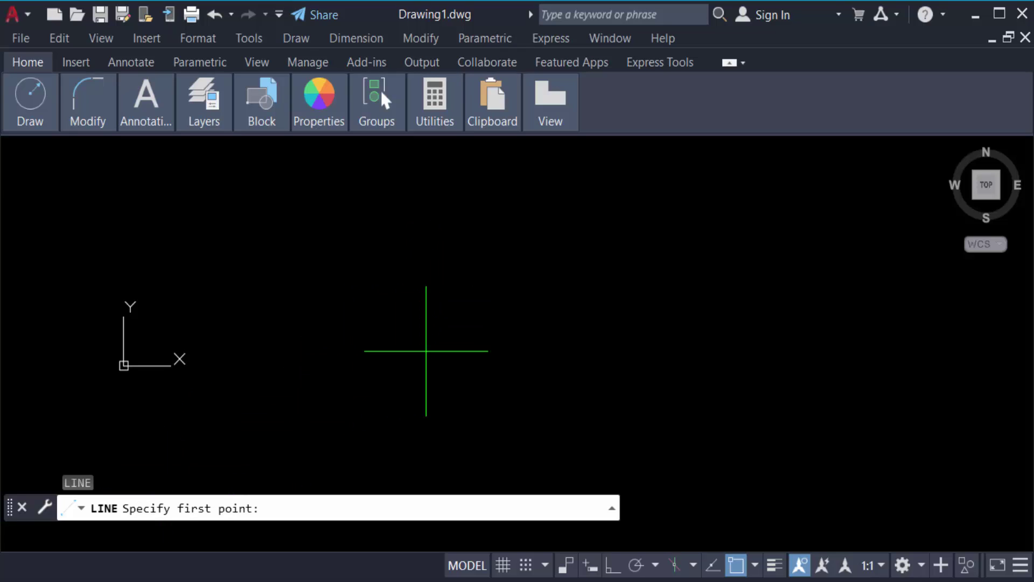
Draw a long, nearly horizontal line from left of centre out to the right
left_click(426, 325)
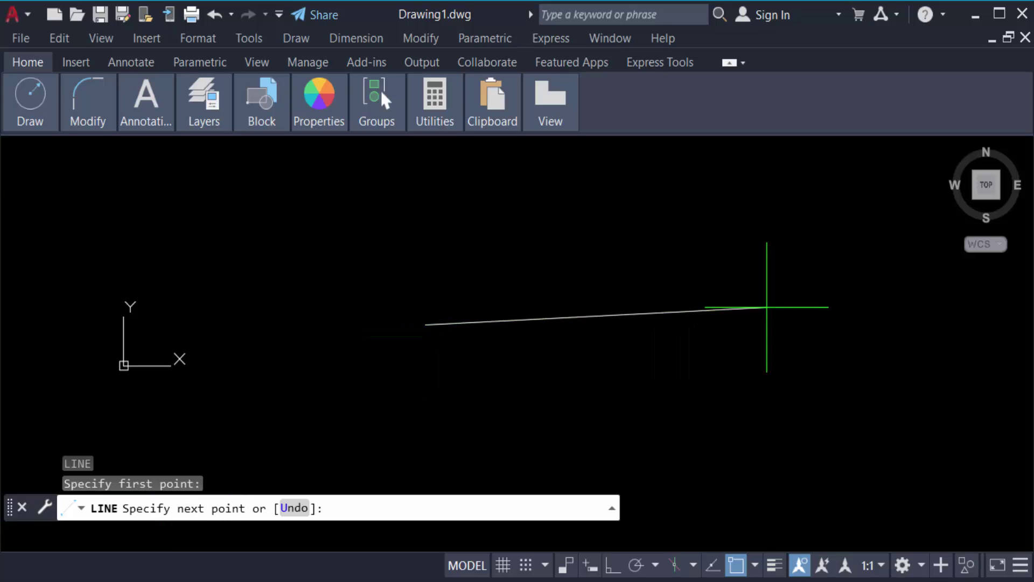
left_click(799, 322)
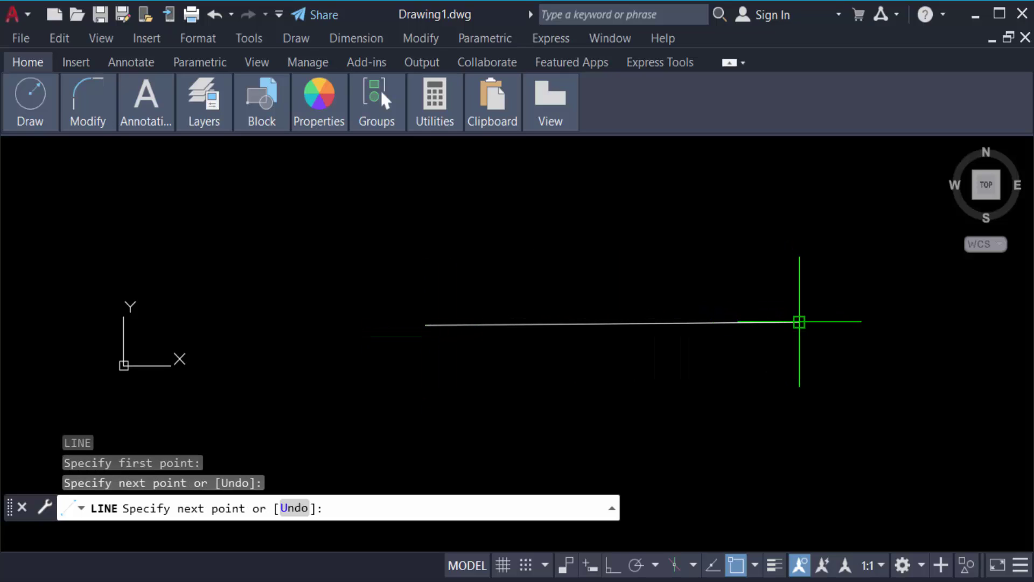
key("Return")
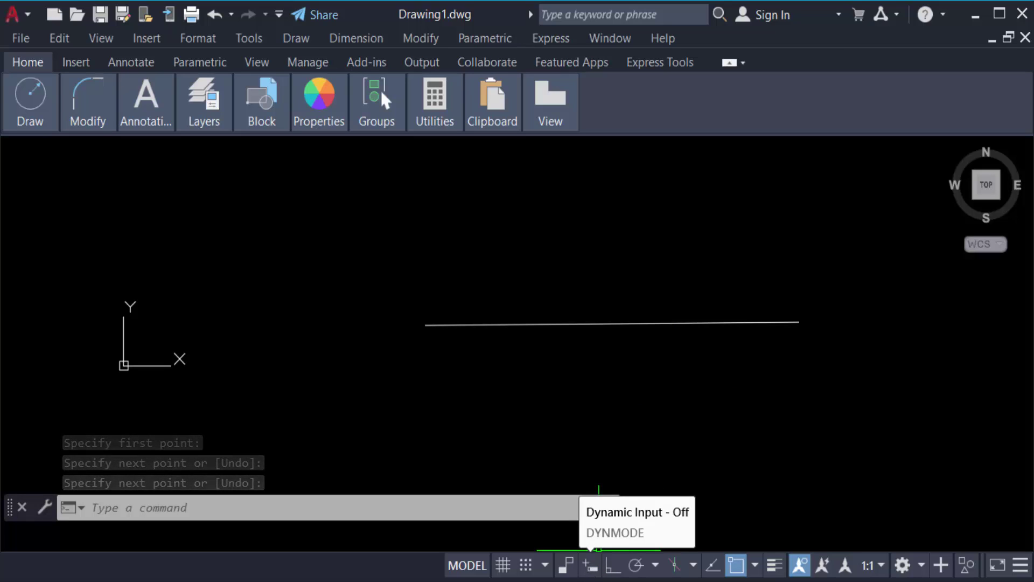
Turn on Dynamic Input in the status bar and restart the LINE command
left_click(591, 565)
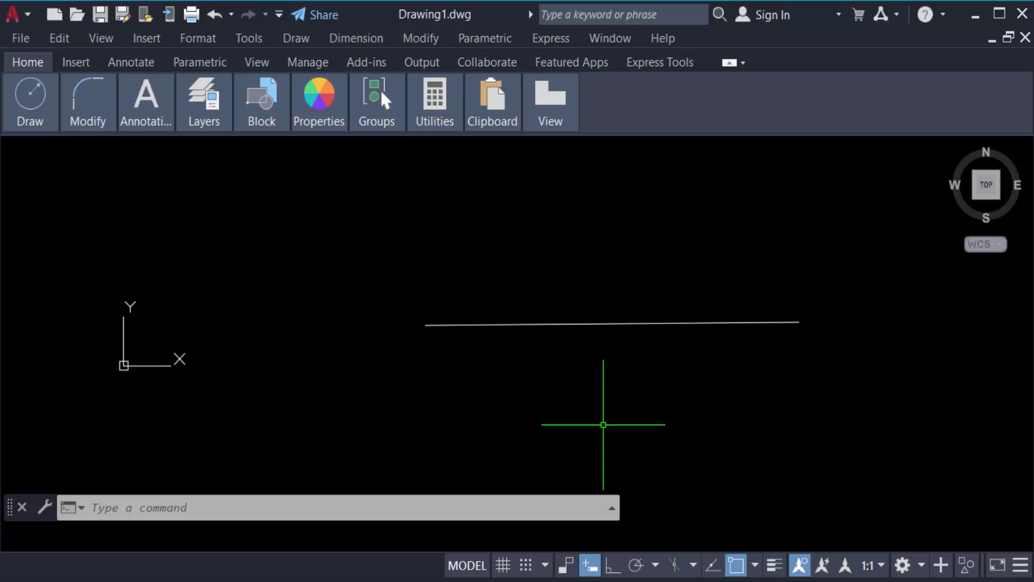
key("Escape")
key("Escape")
key("Escape")
type("L")
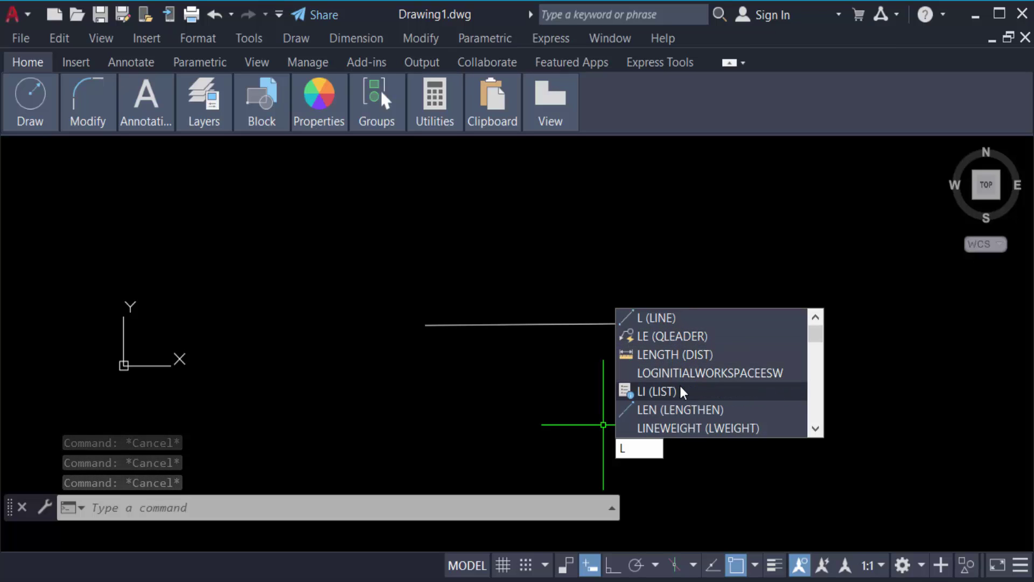
key("Return")
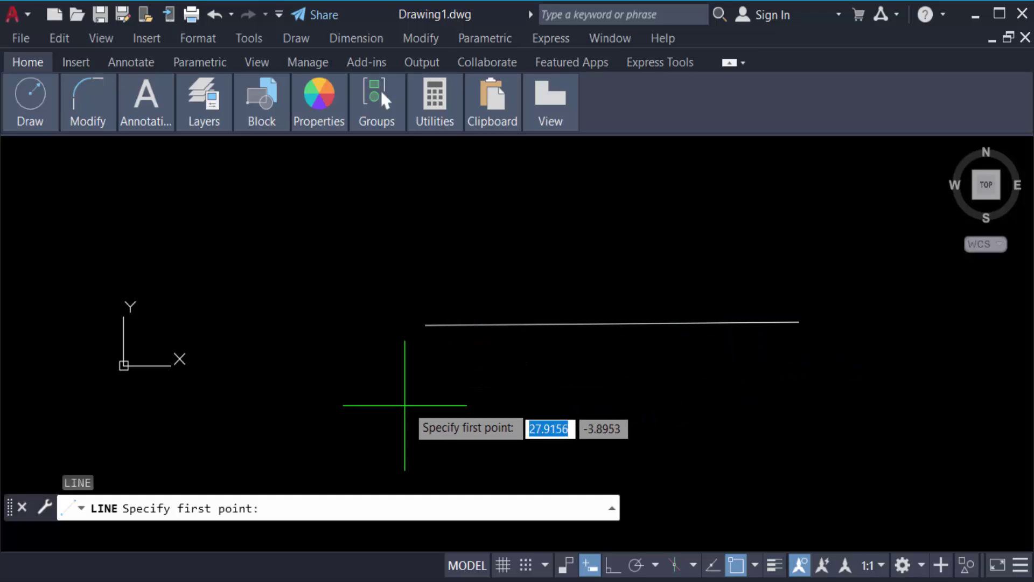
Draw a second long, nearly horizontal line just below the first
left_click(422, 397)
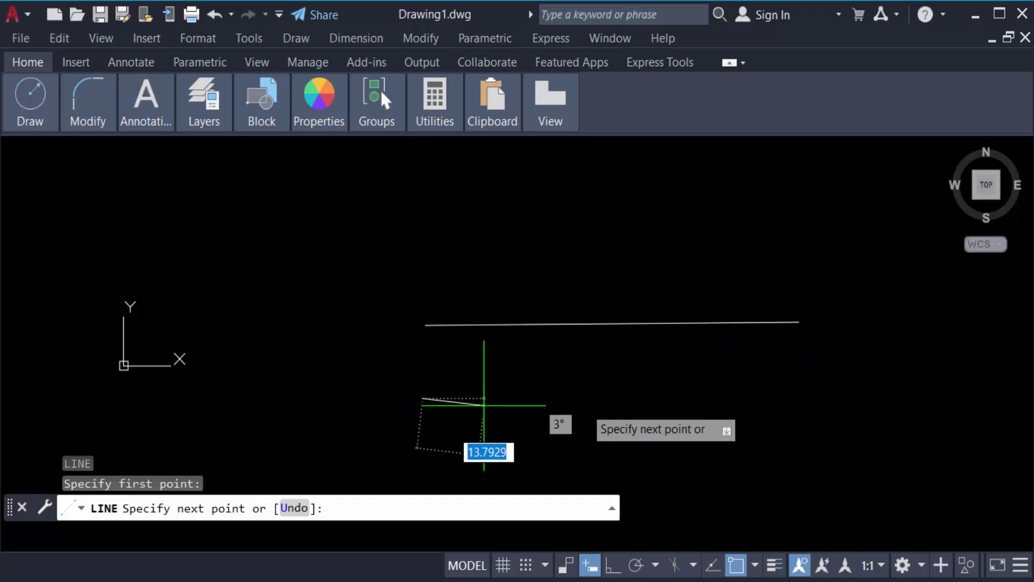
left_click(808, 391)
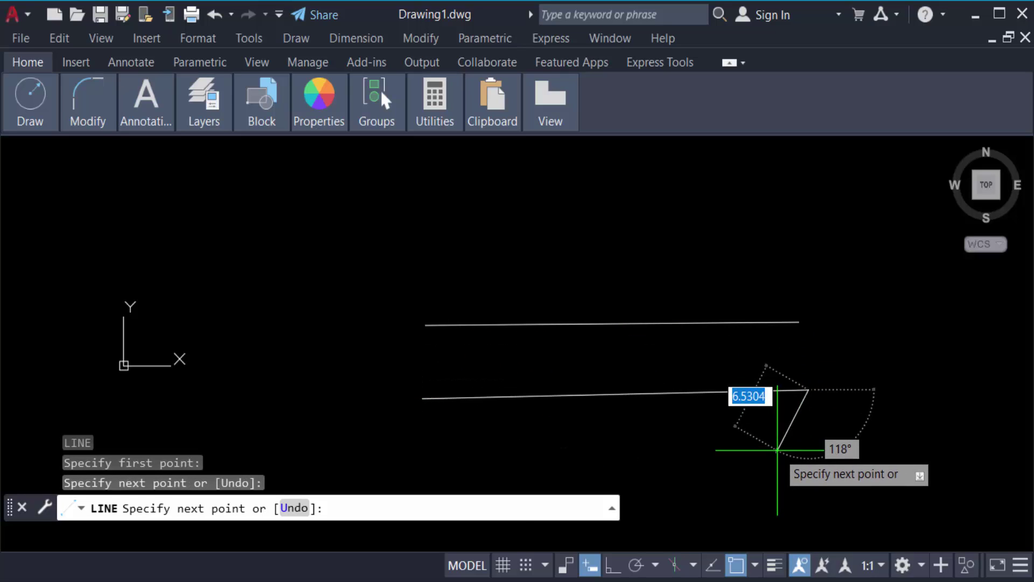
key("Return")
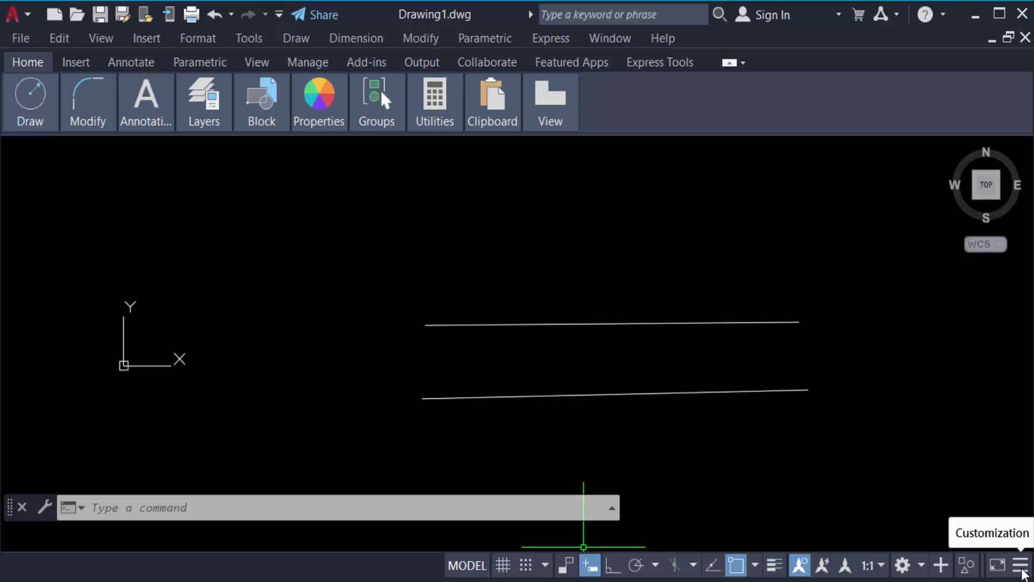
left_click(1021, 566)
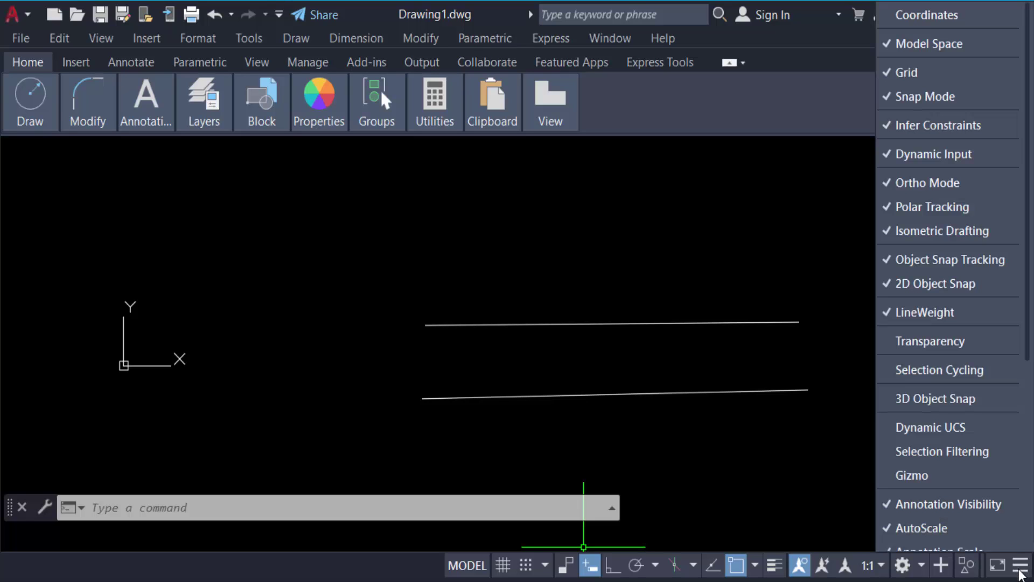
left_click(887, 156)
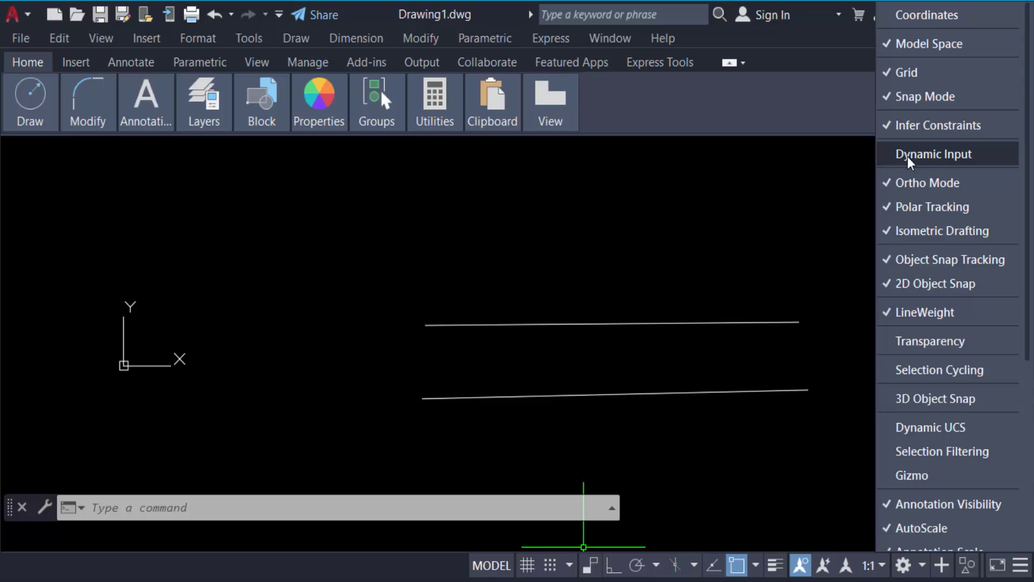
left_click(894, 157)
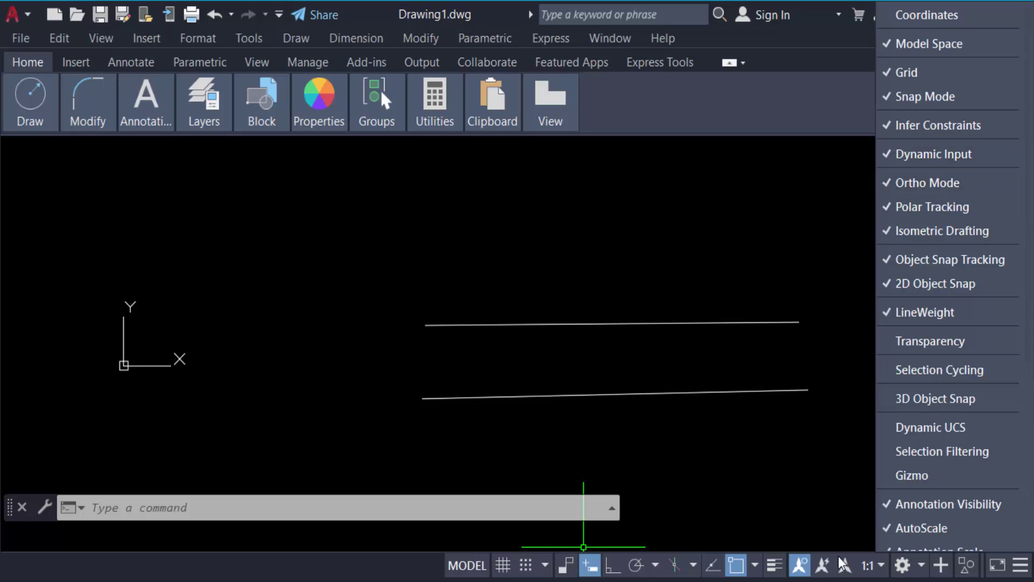
left_click(816, 530)
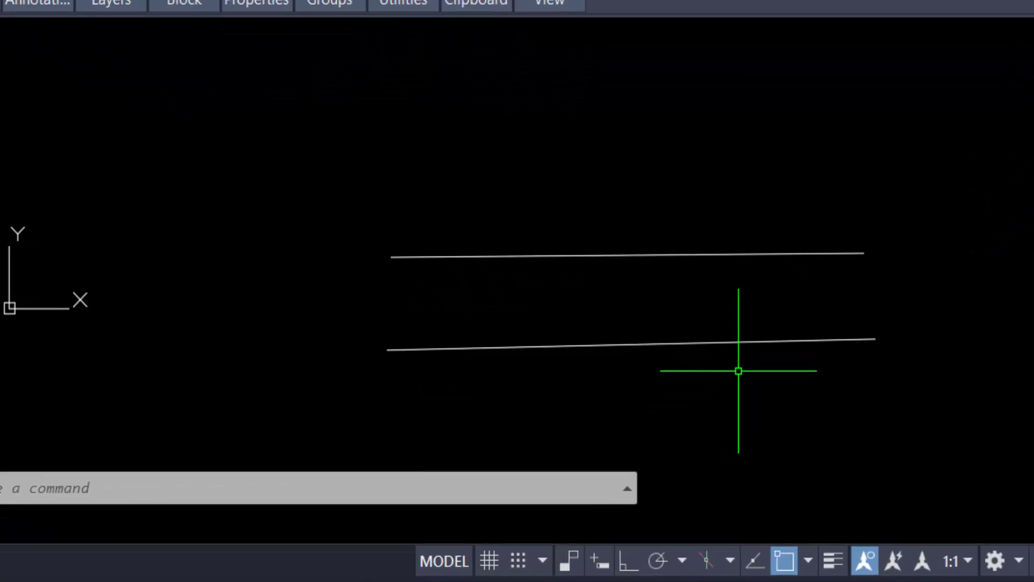
key("ctrl+shift+i")
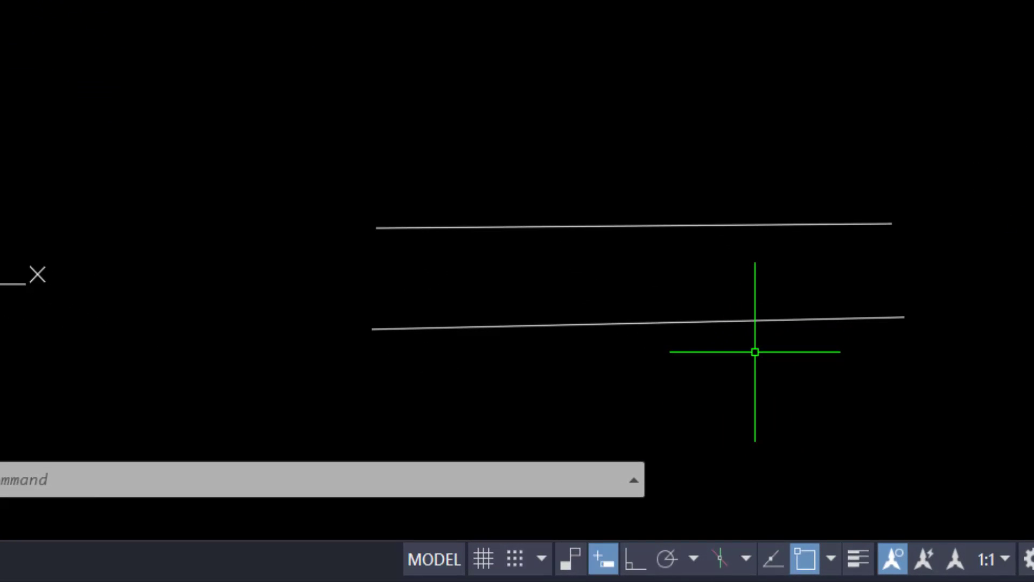
key("ctrl+shift+i")
key("ctrl+shift+i")
key("ctrl+shift+i")
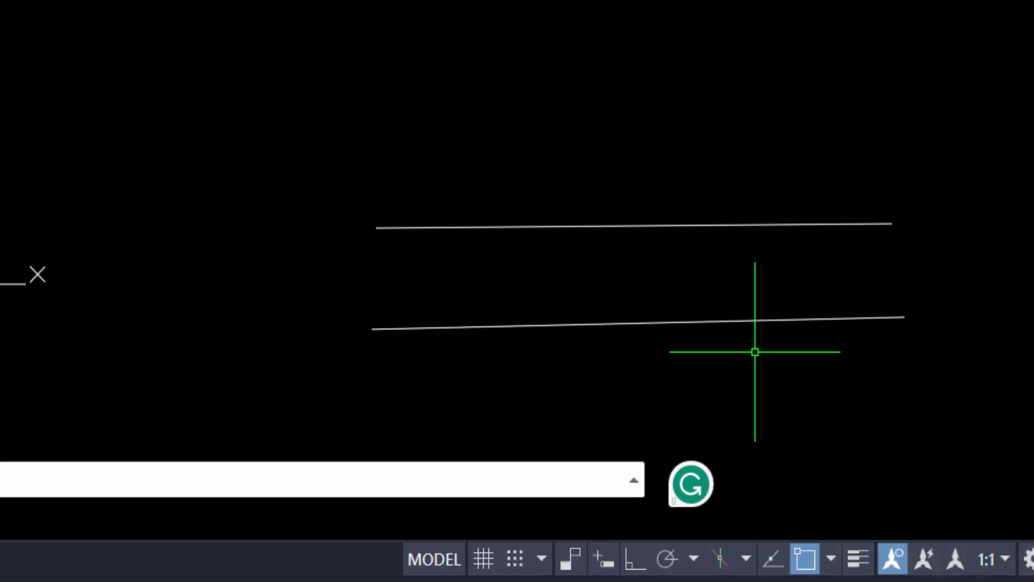
key("ctrl+shift+i")
key("ctrl+shift+i")
key("ctrl+shift+i")
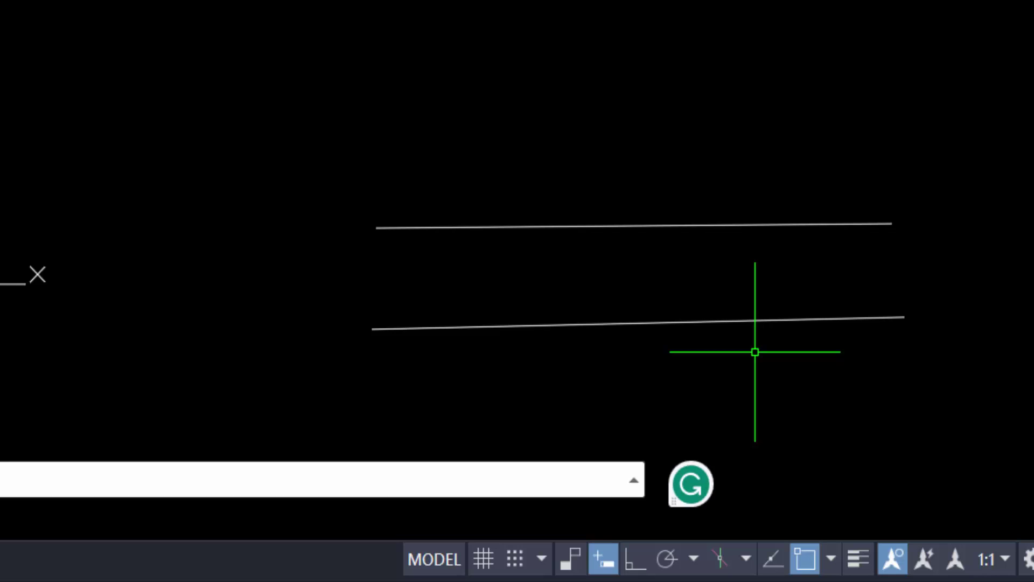
key("ctrl+shift+i")
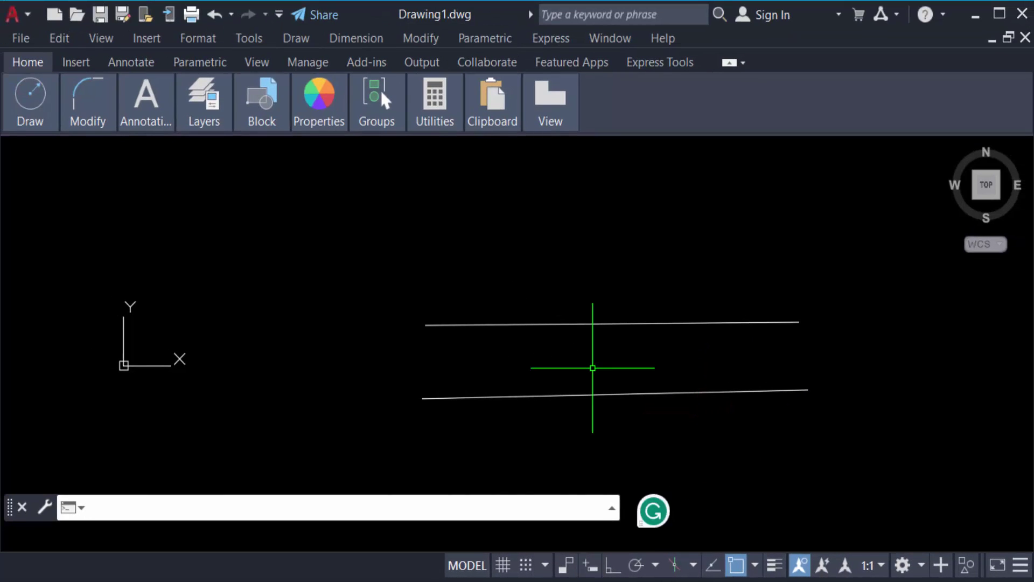
Show the PL suggestion list at the cursor, with PLINE, PLOT and PLAN
key("ctrl+shift+i")
type("PL")
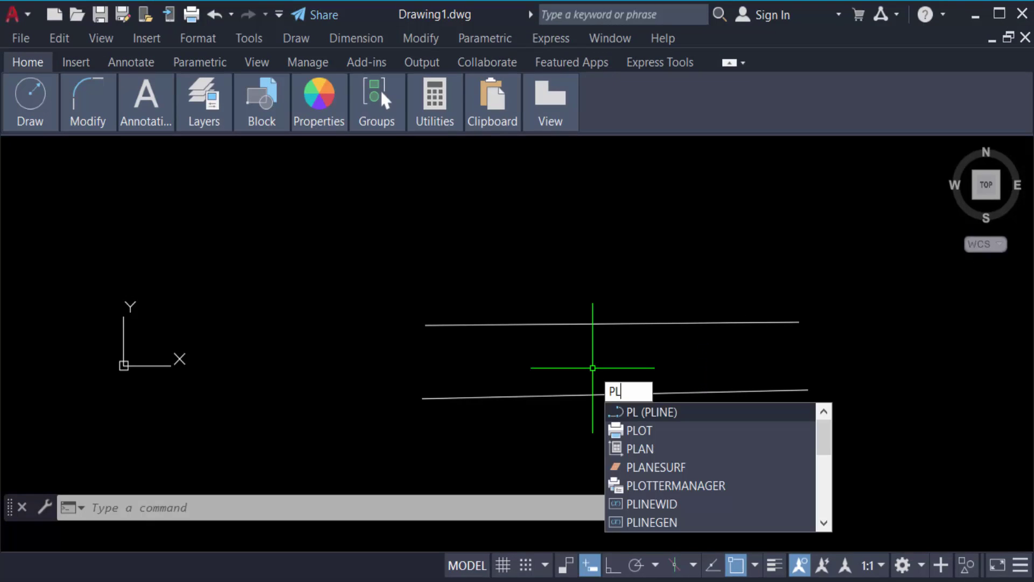